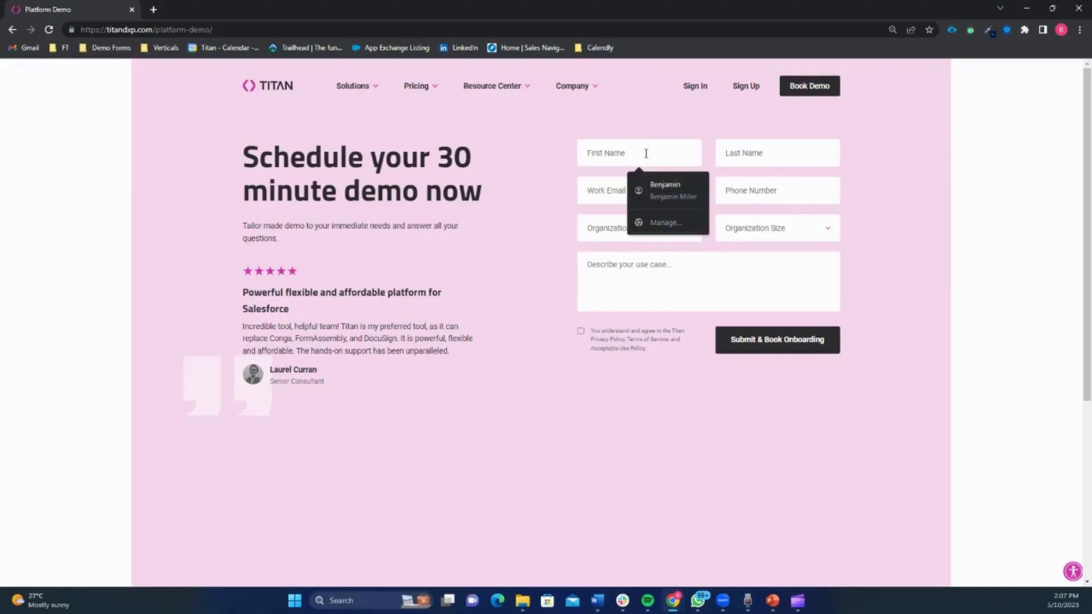
Enter the test lead's first and last name, work email, phone and organization Titan.
key("Tab")
key("Tab")
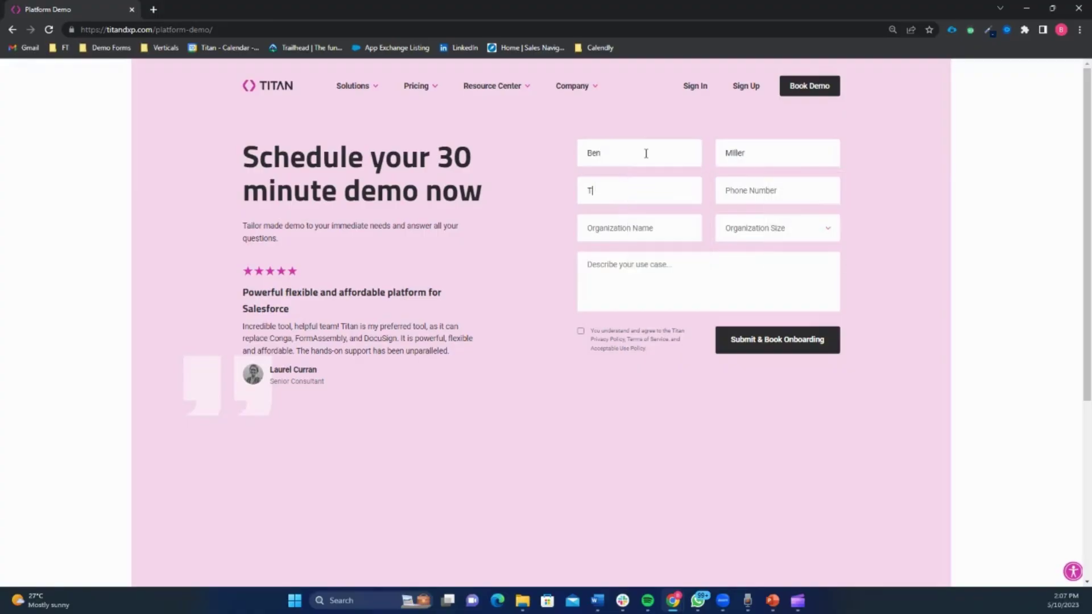
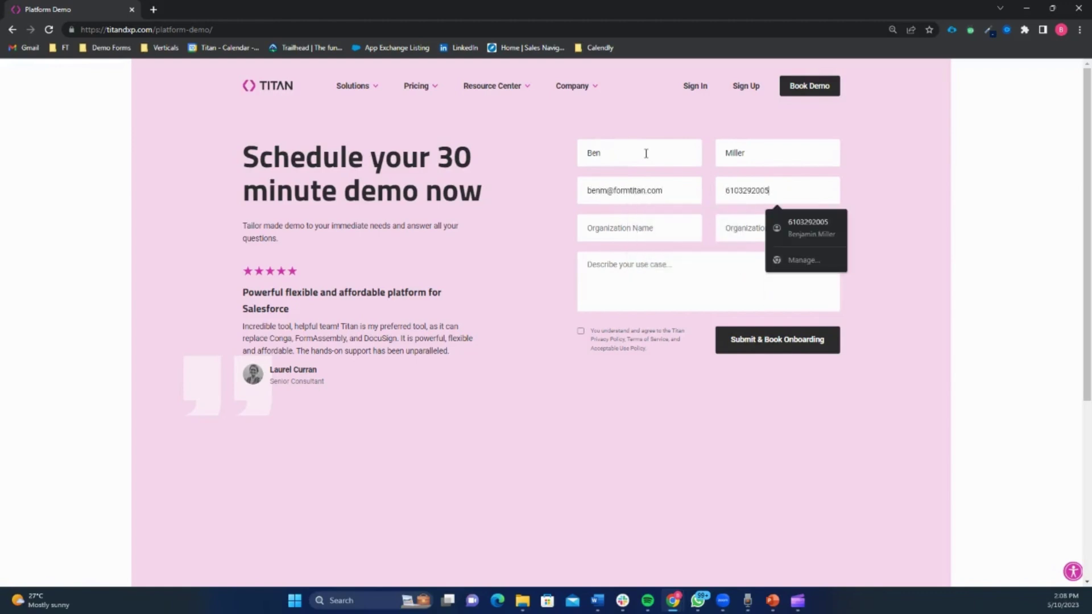
key("Tab")
type("Titan")
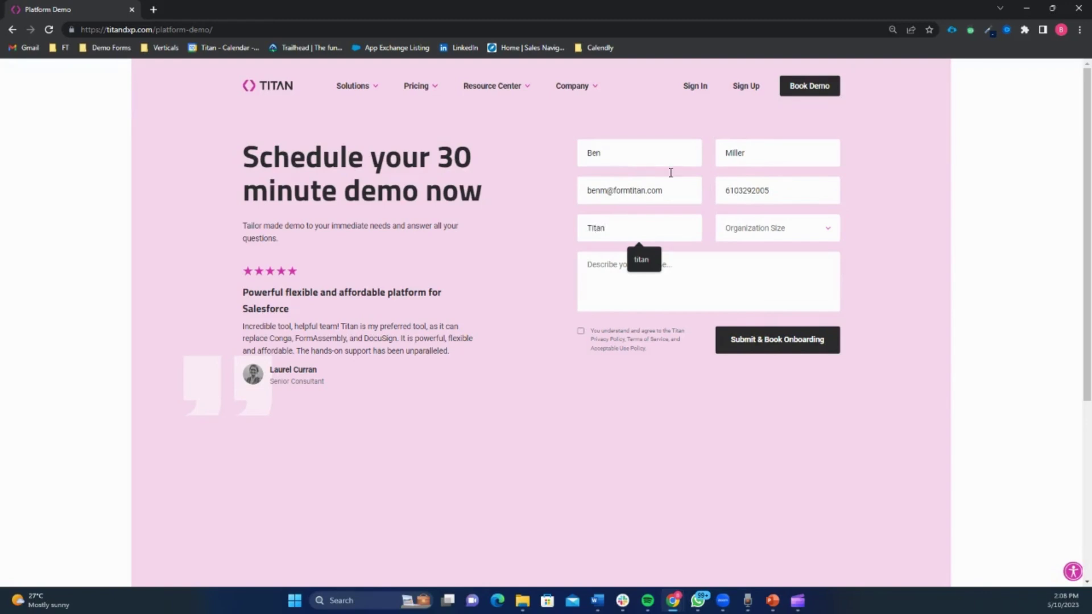
Choose organization size 20-100, describe the use case, and submit the demo request.
left_click(739, 227)
left_click(743, 316)
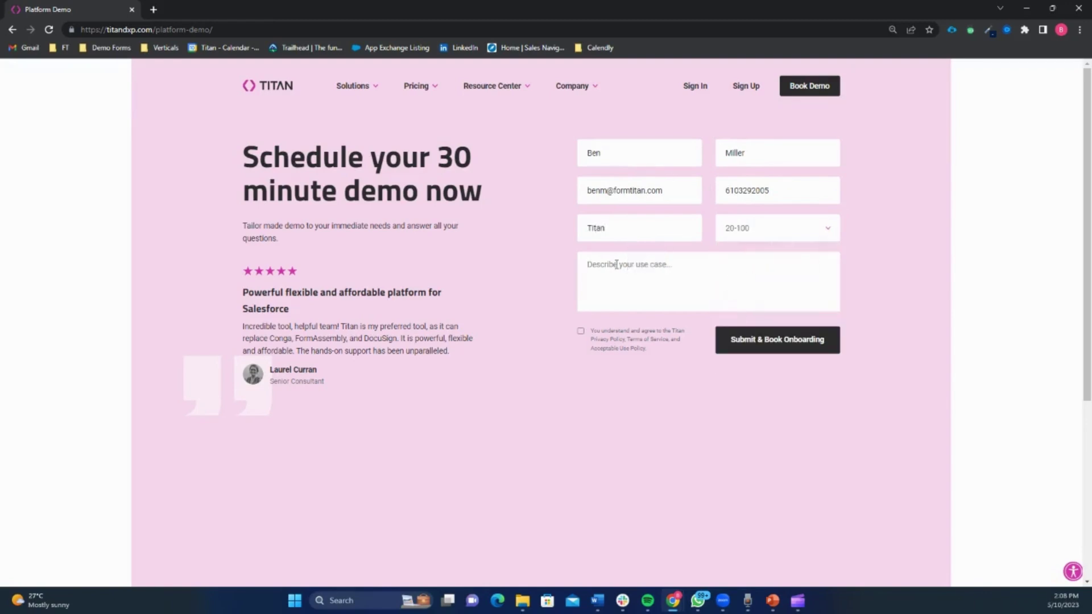
left_click(616, 265)
type("This is my first time talking with Titan about Salesf")
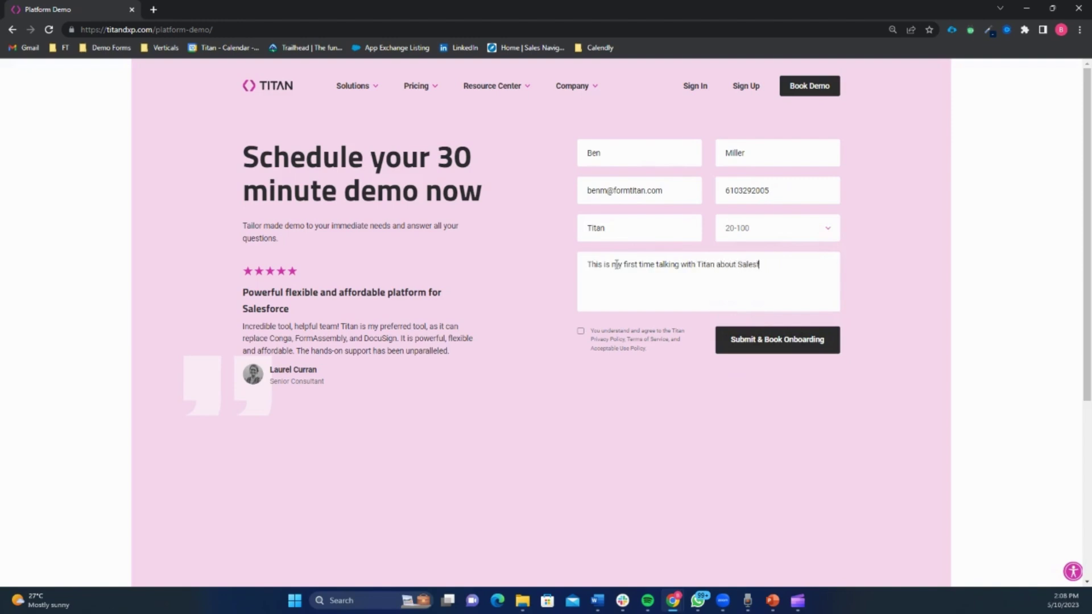
left_click(582, 331)
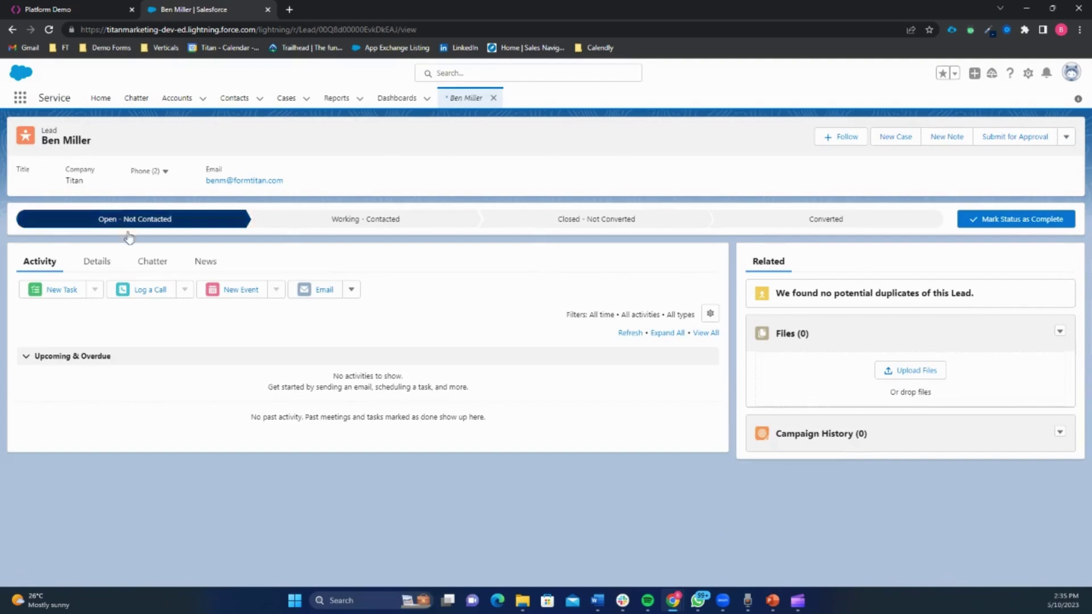
Show the Details tab of the new Titan lead to check company and status.
left_click(97, 261)
scroll(470, 348, "down", 1)
scroll(474, 348, "down", 2)
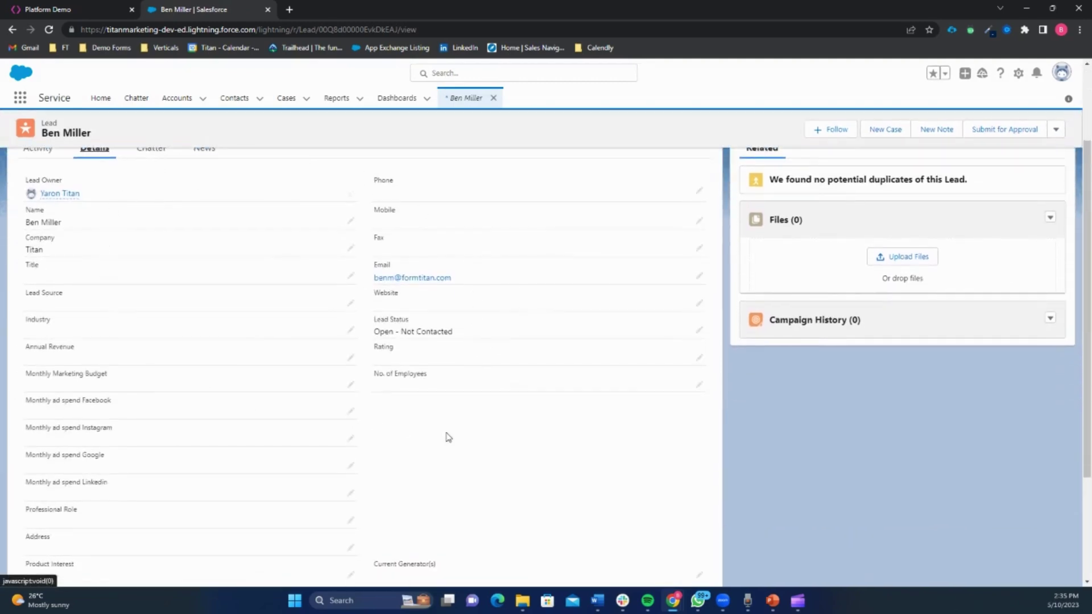
scroll(450, 438, "up", 3)
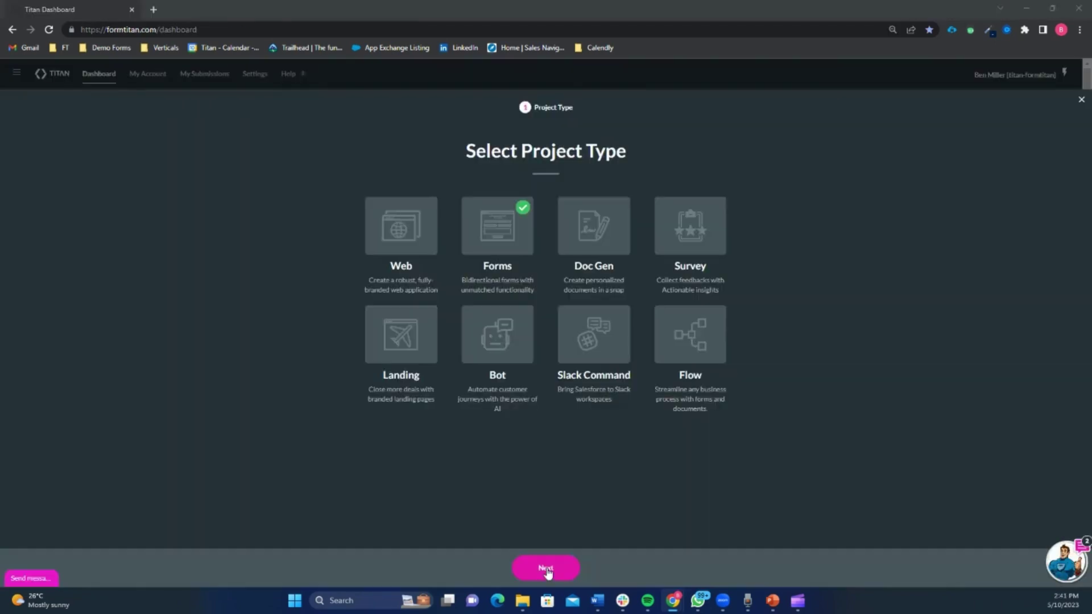
Create a Forms project named WEB TO LEAD, skipping past template and theme.
left_click(547, 570)
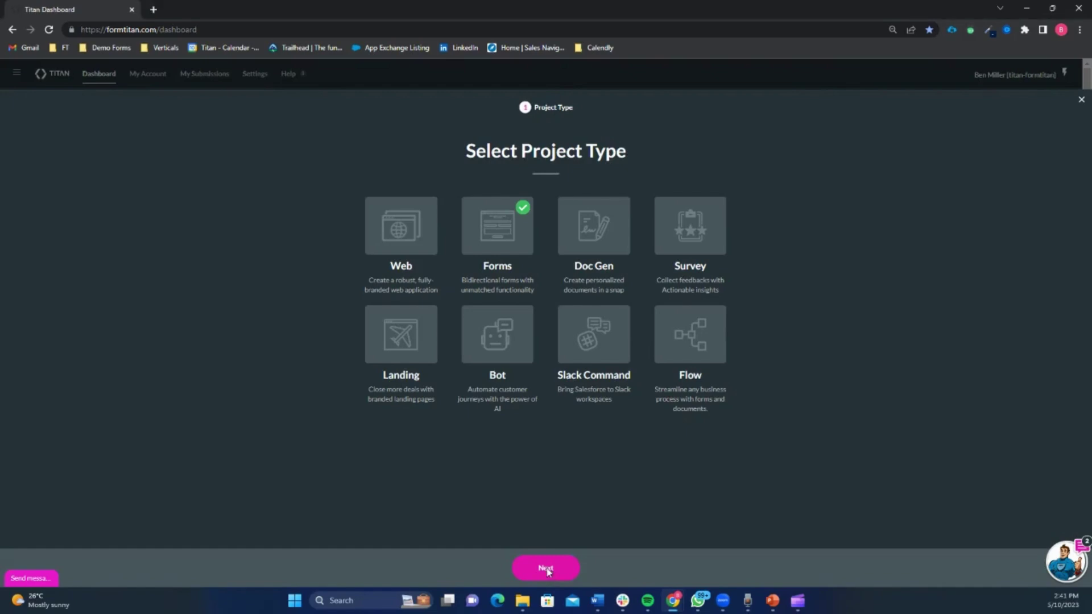
left_click(568, 567)
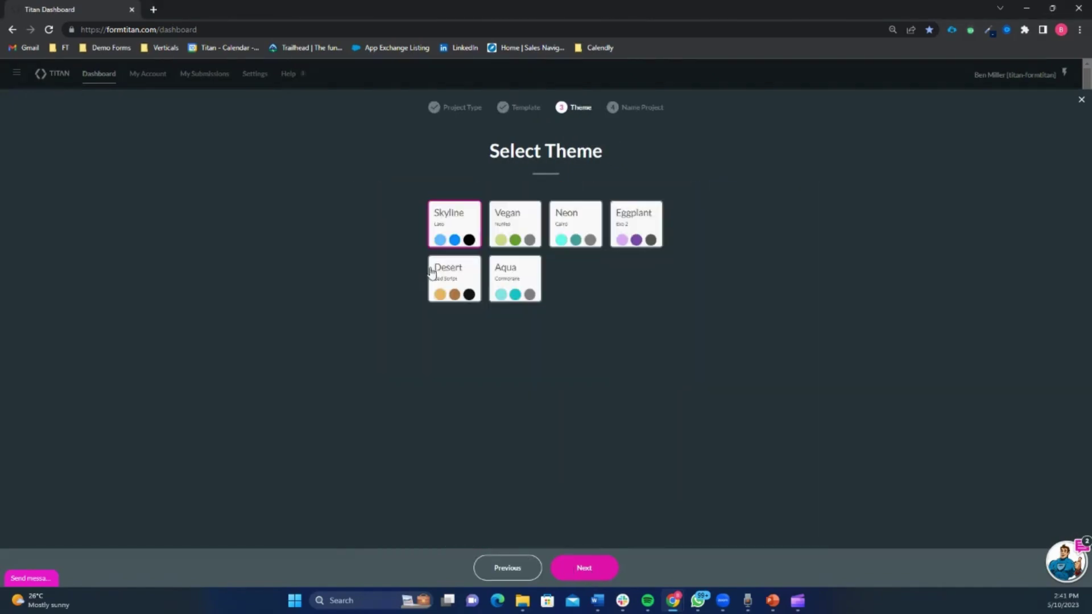
left_click(577, 556)
type("WE")
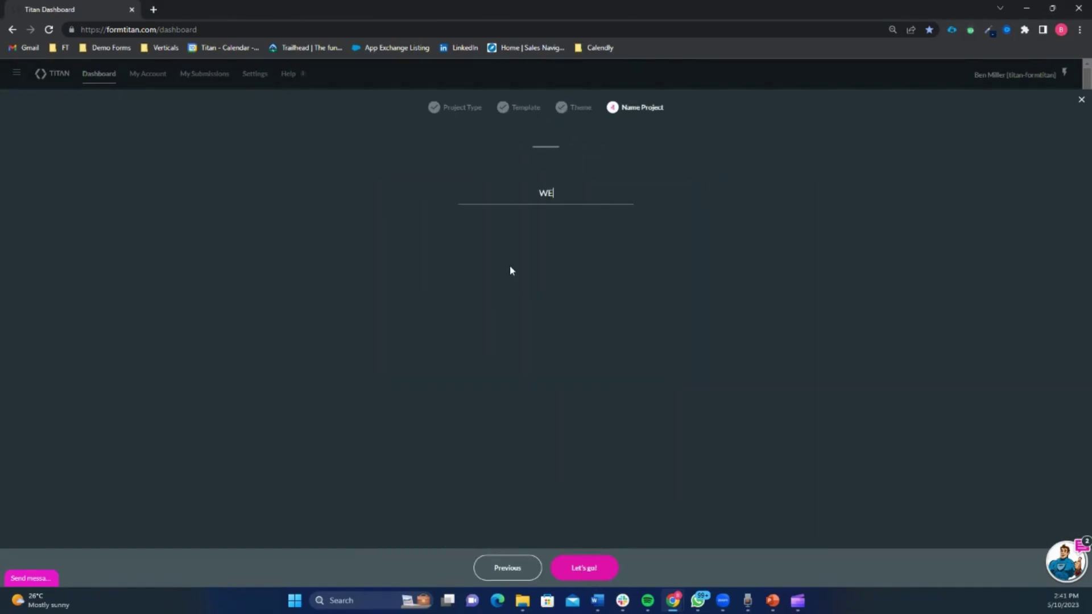
type("B TO LEAD")
left_click(594, 561)
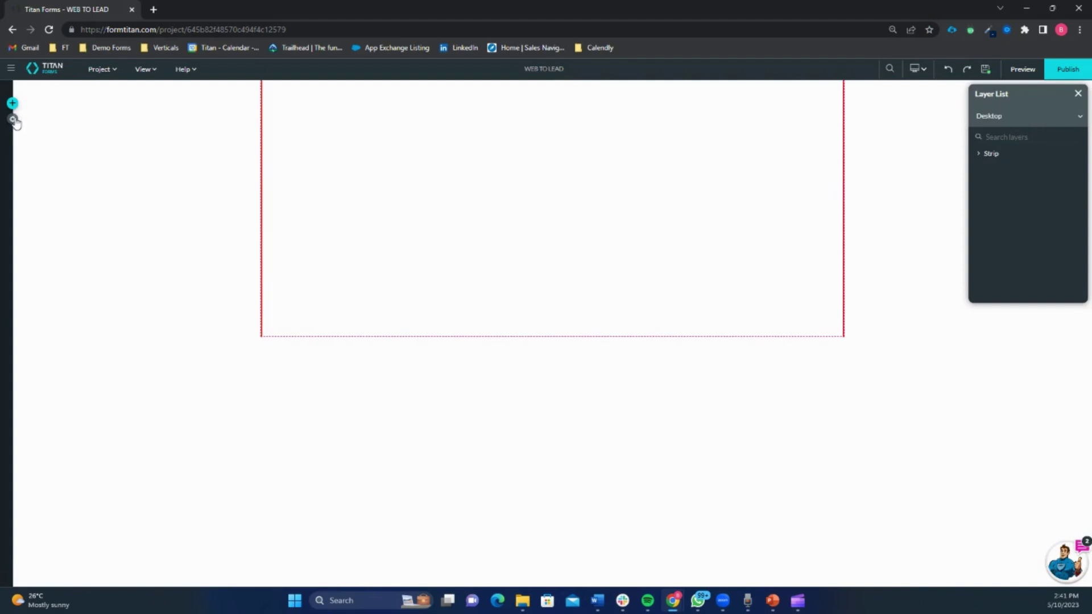
Place a text field on the canvas and duplicate it twice for First Name, Last Name and Email.
left_click(17, 181)
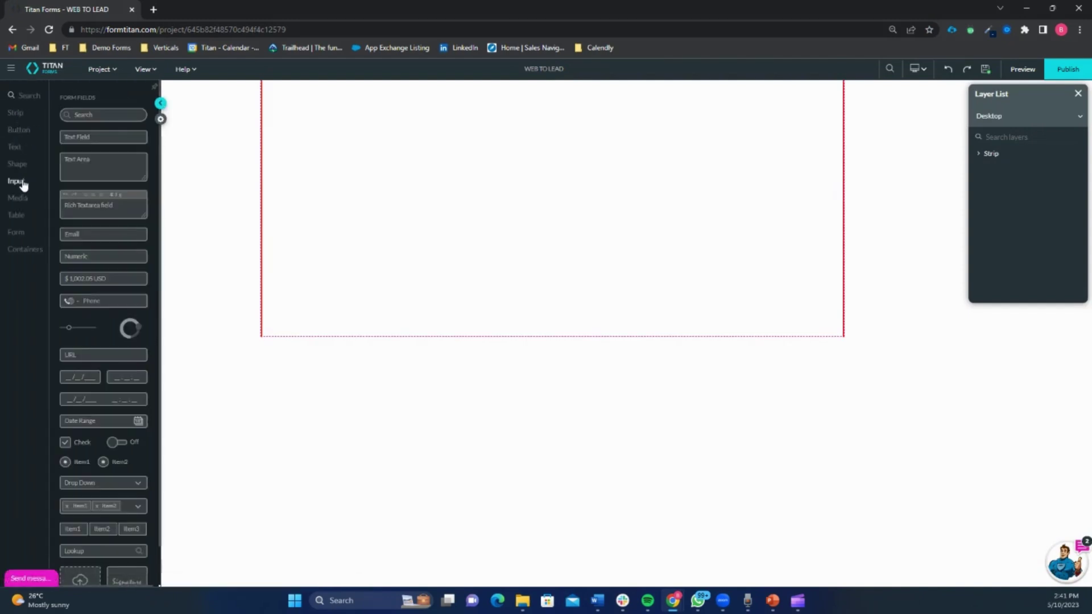
left_click_drag(92, 138, 551, 164)
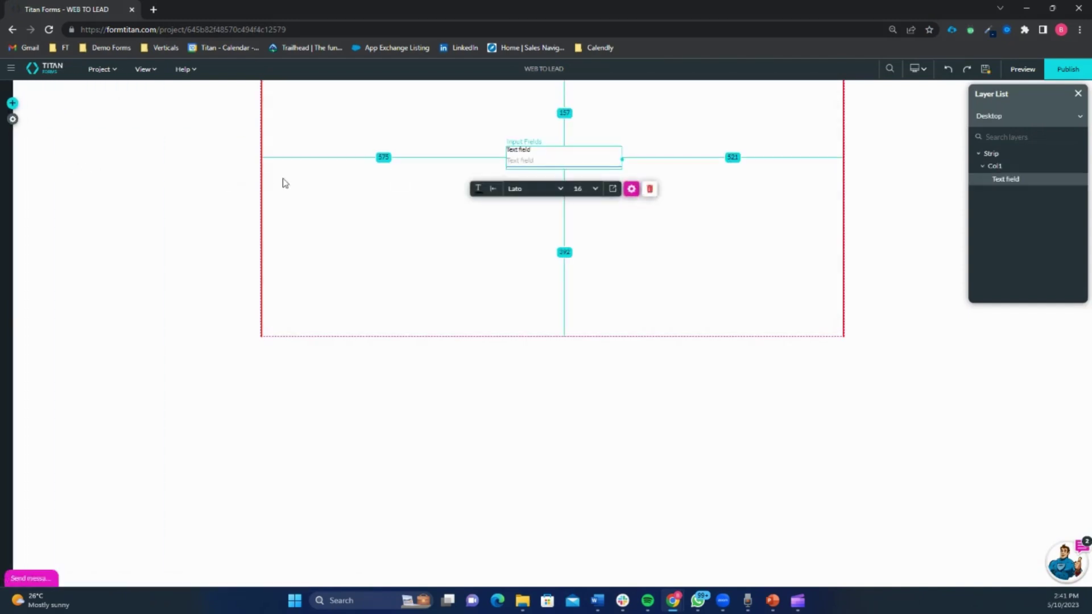
key("ctrl+v")
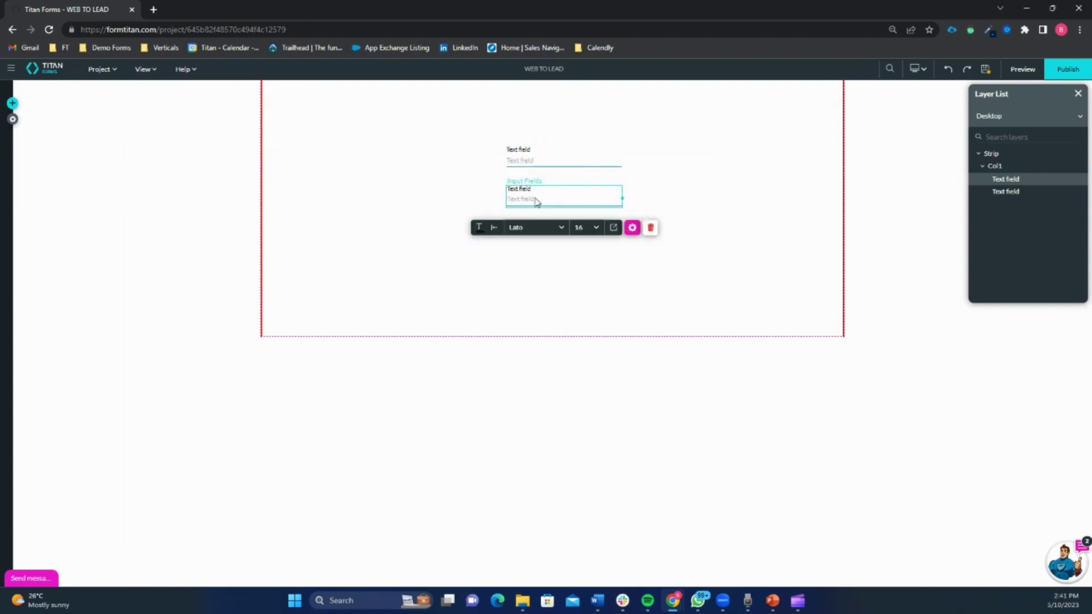
key("ctrl+v")
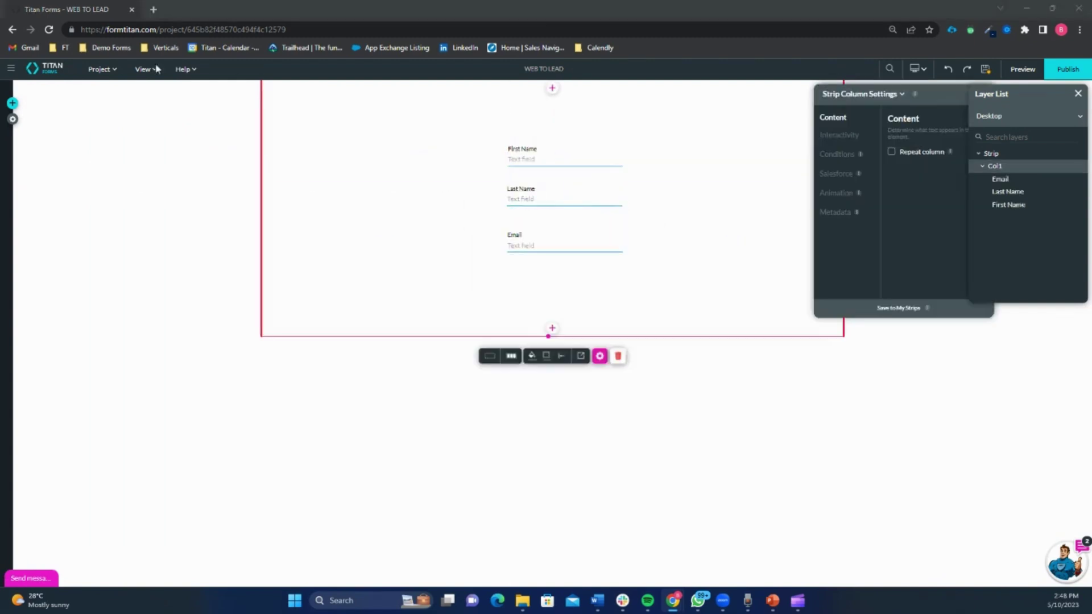
left_click(11, 121)
Create a new Salesforce integration on the Lead object.
left_click(29, 187)
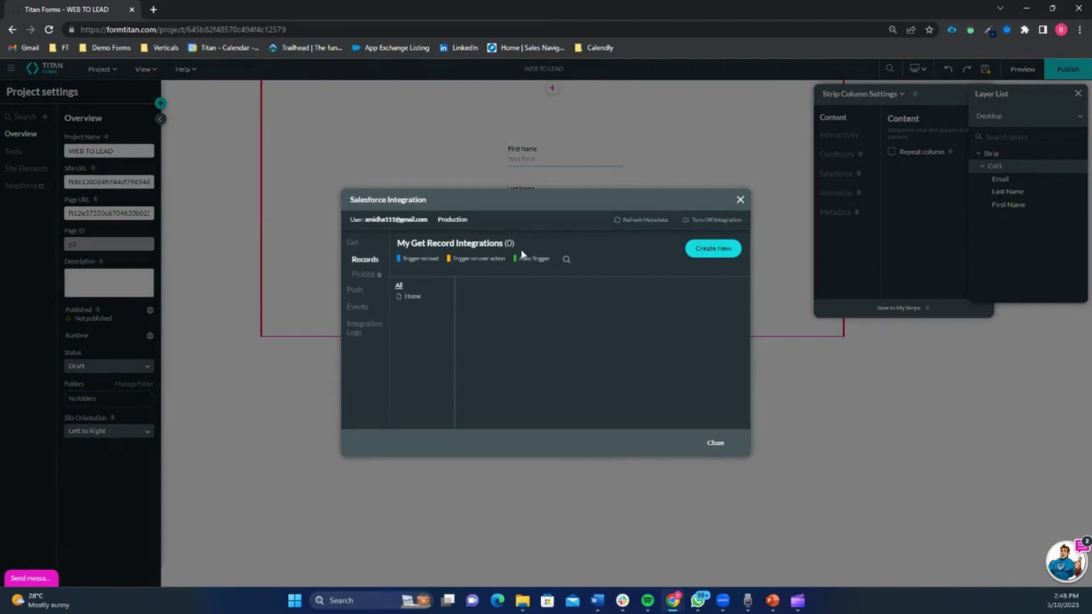
left_click(711, 249)
left_click(449, 178)
type("lead")
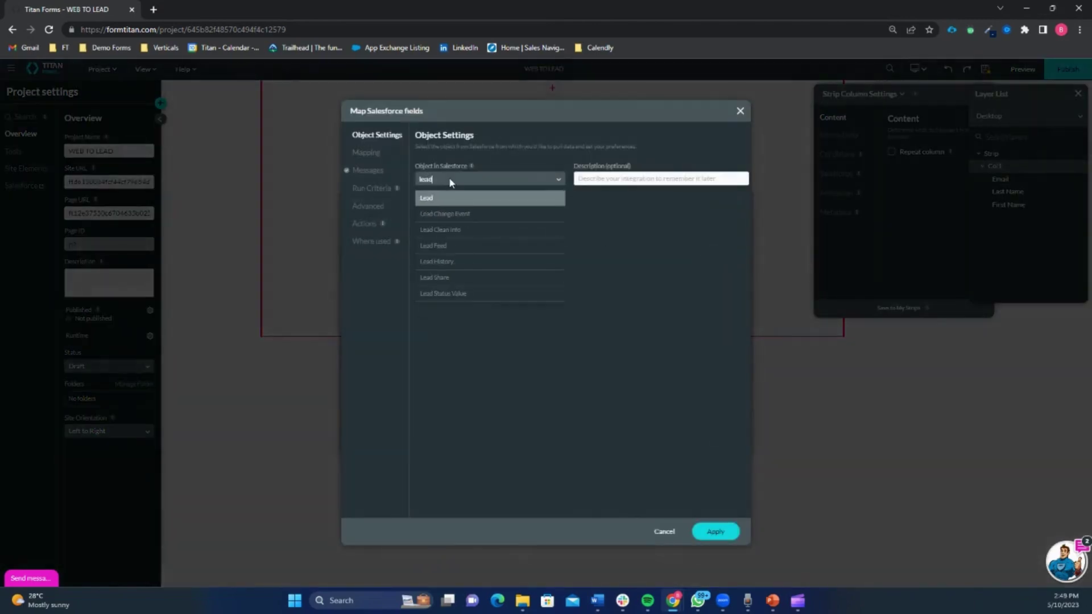
left_click(428, 199)
left_click(372, 153)
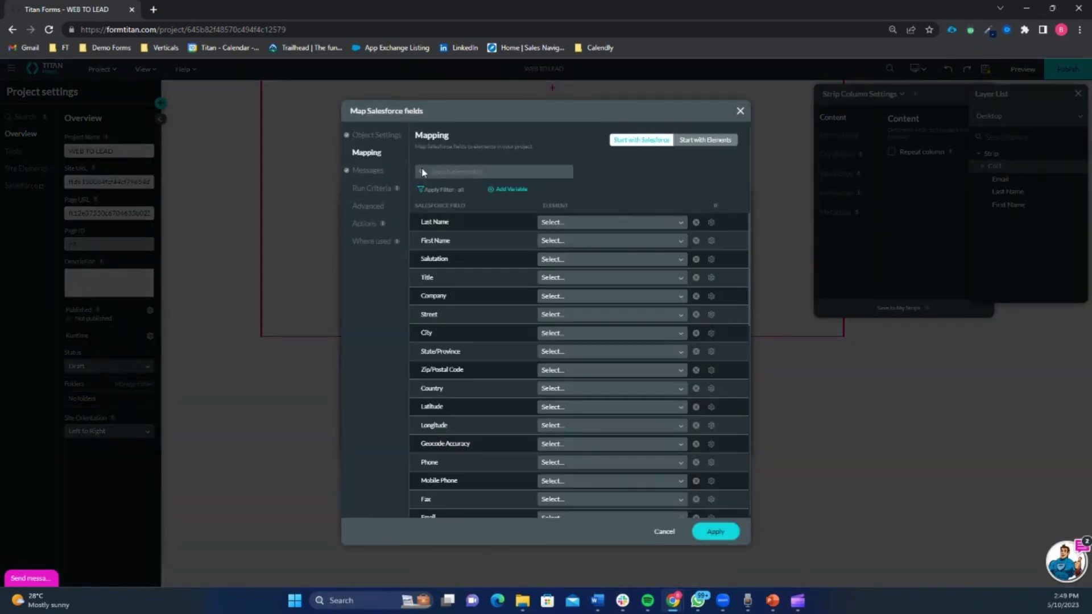
Map the Last Name, First Name and Email Lead fields to their form elements and apply.
left_click(559, 222)
type("last")
key("Return")
left_click(558, 242)
type("first")
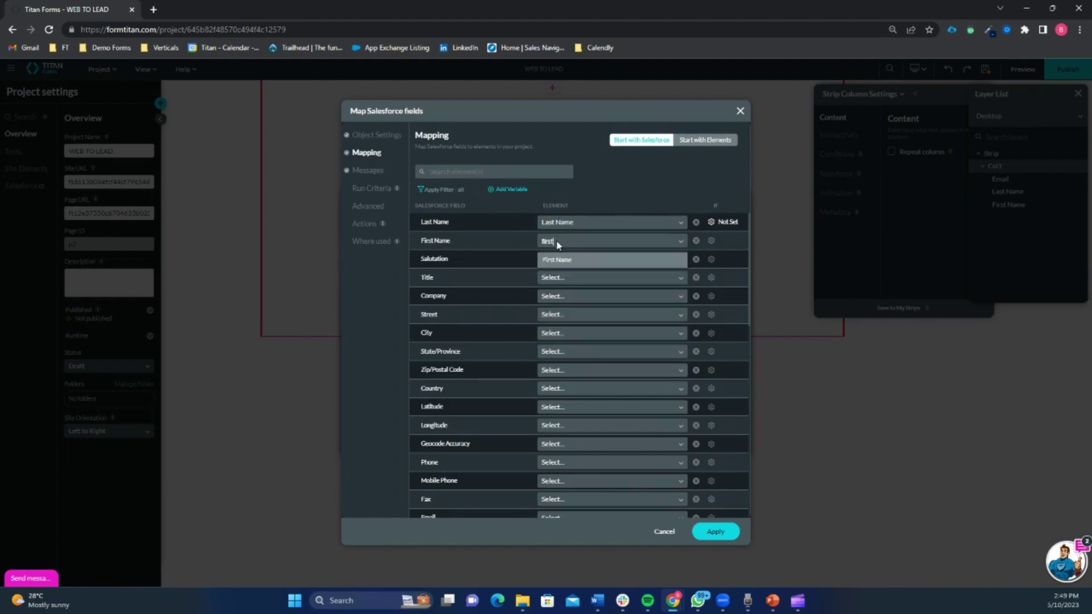
left_click(568, 261)
left_click(488, 175)
type("email")
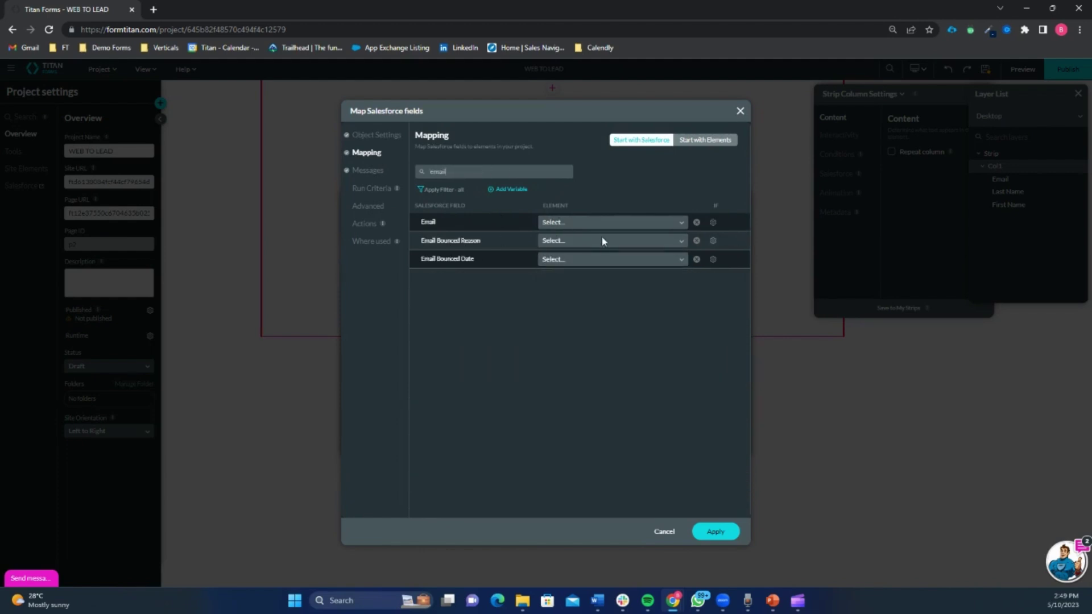
left_click(606, 222)
key("Return")
left_click(717, 533)
left_click(717, 446)
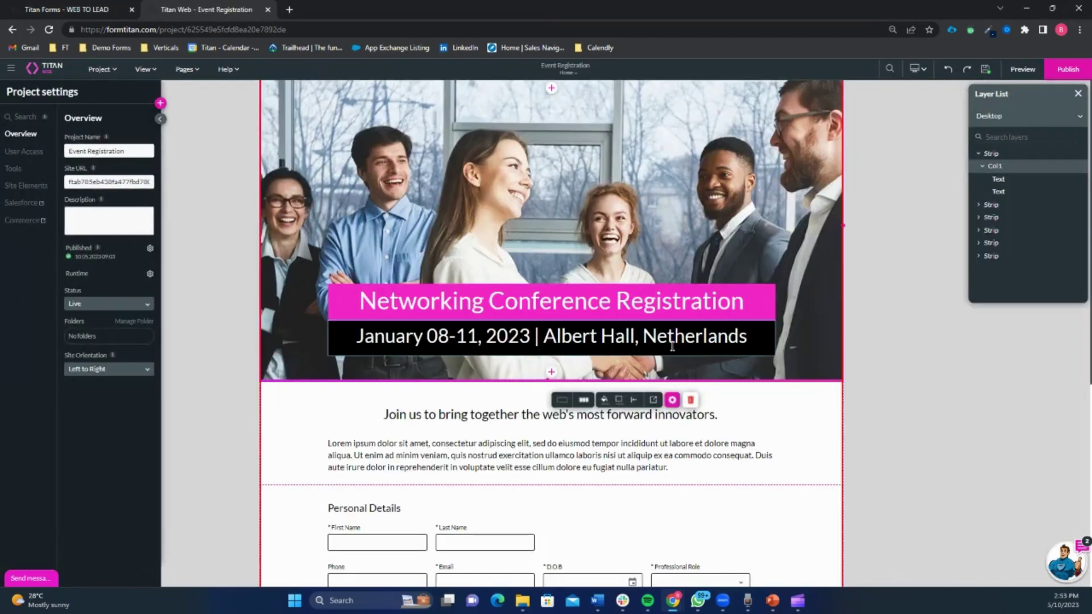
Look over the header strip's fill and styling settings, then publish the Event Registration site.
left_click(604, 400)
left_click(673, 399)
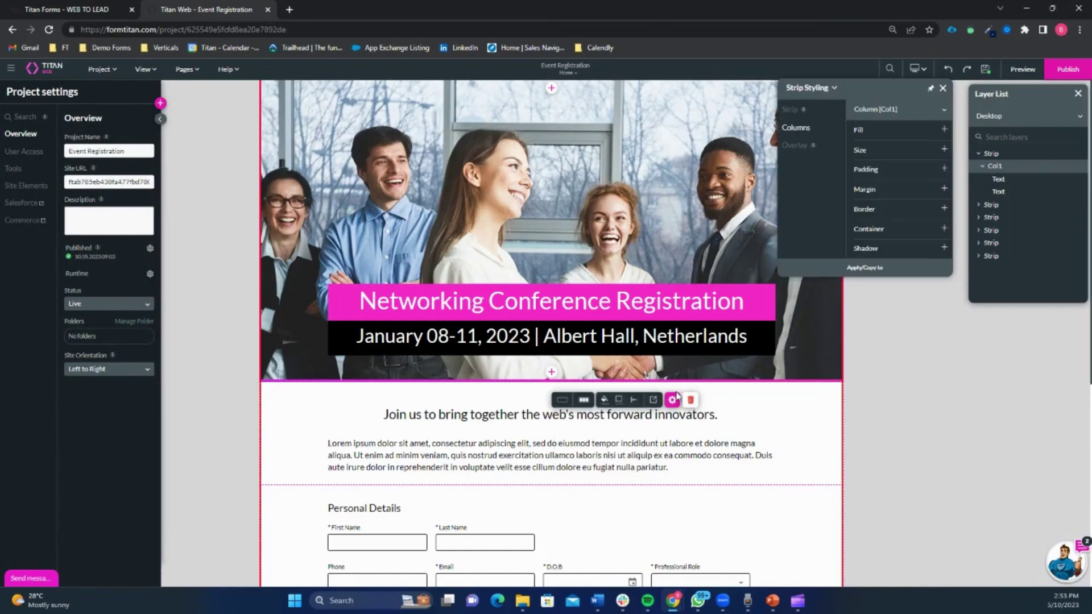
left_click(944, 89)
left_click(1058, 72)
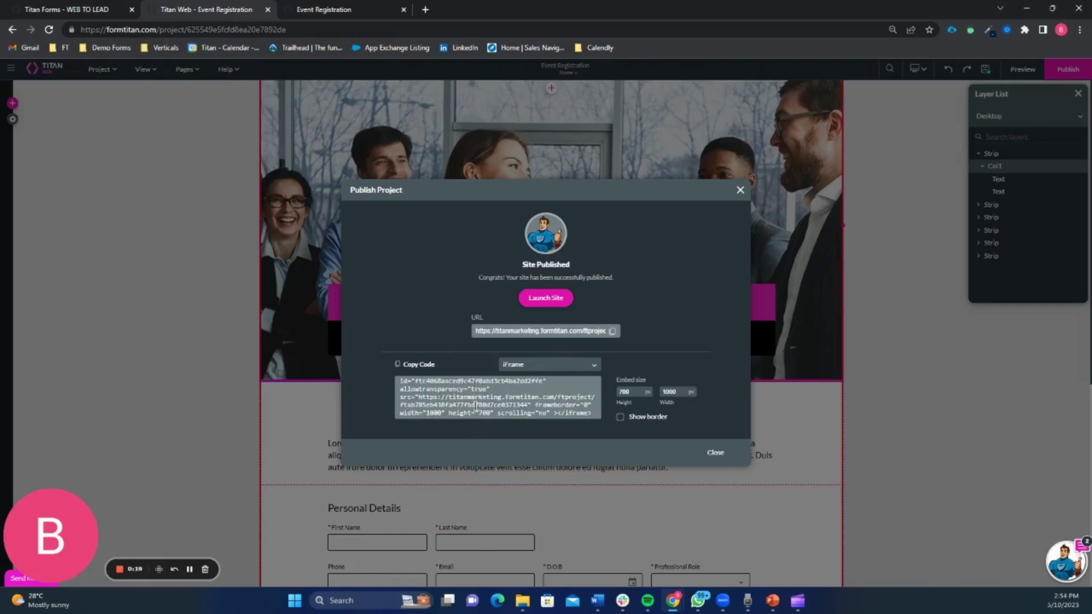
left_click(595, 414)
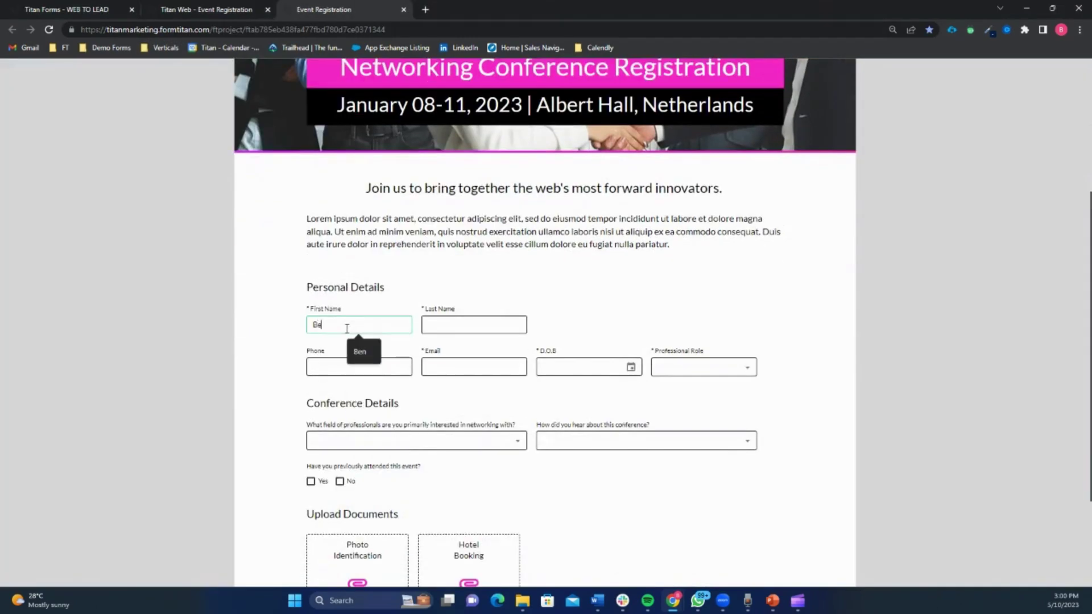
key("Down")
key("Return")
key("Tab")
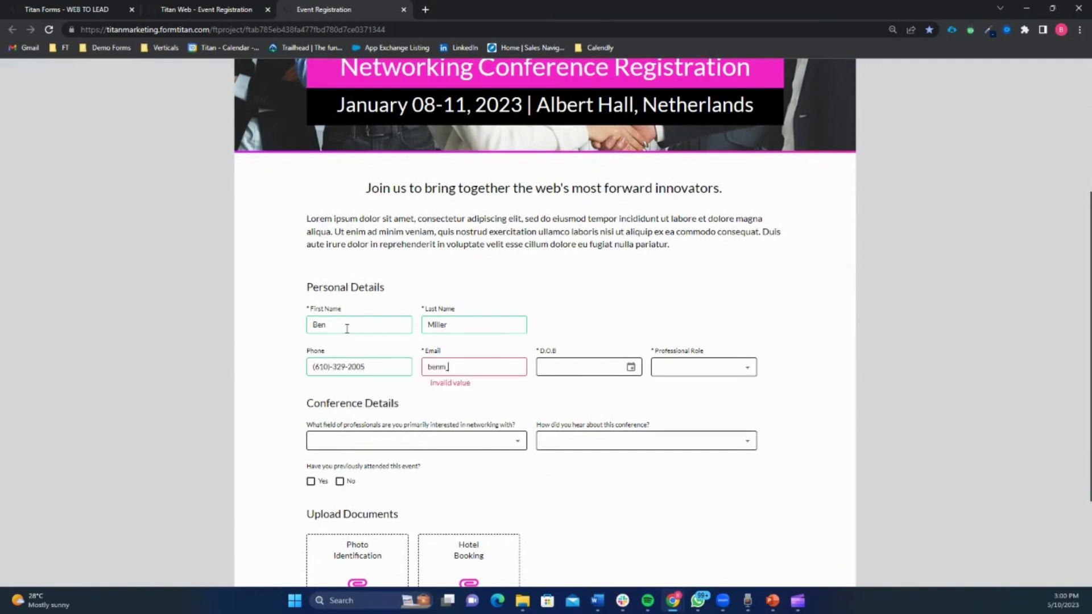
left_click(635, 368)
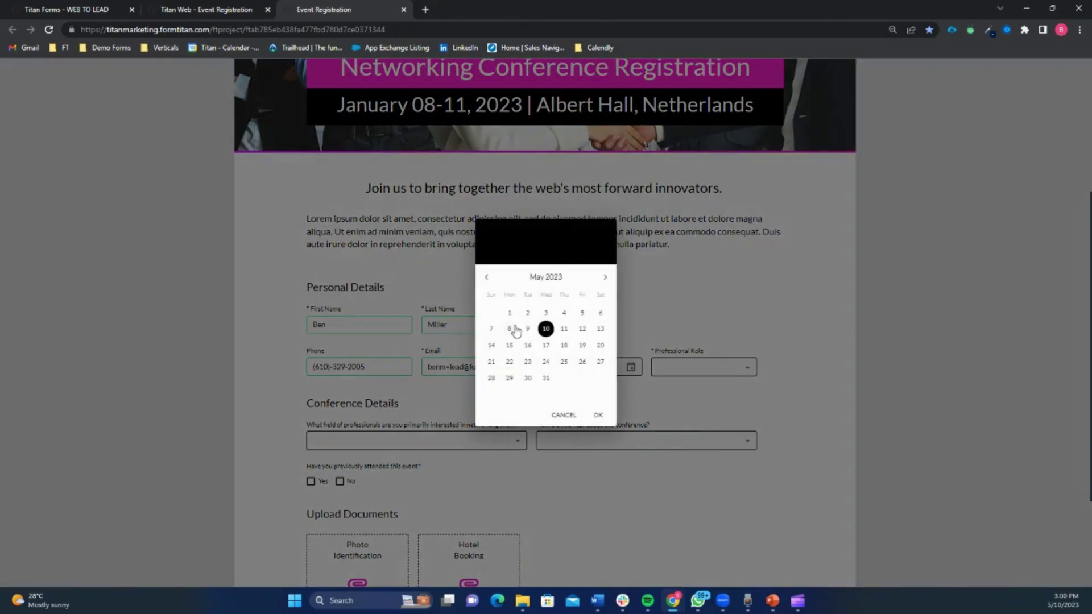
left_click(512, 327)
Pick Account Executive role, Government field, Social Media referral, and mark not attended before.
left_click(703, 367)
left_click(419, 440)
left_click(420, 416)
left_click(646, 441)
left_click(566, 402)
left_click(340, 482)
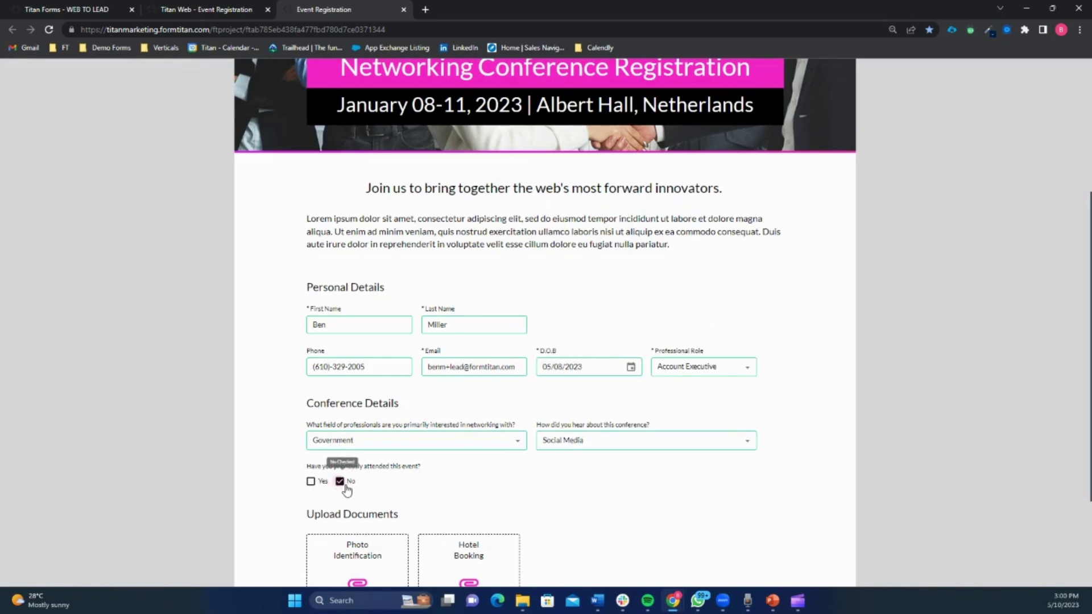
scroll(342, 487, "down", 1)
Attach the photo ID file and submit the registration.
left_click(358, 512)
double_click(601, 103)
scroll(562, 493, "down", 2)
left_click(562, 494)
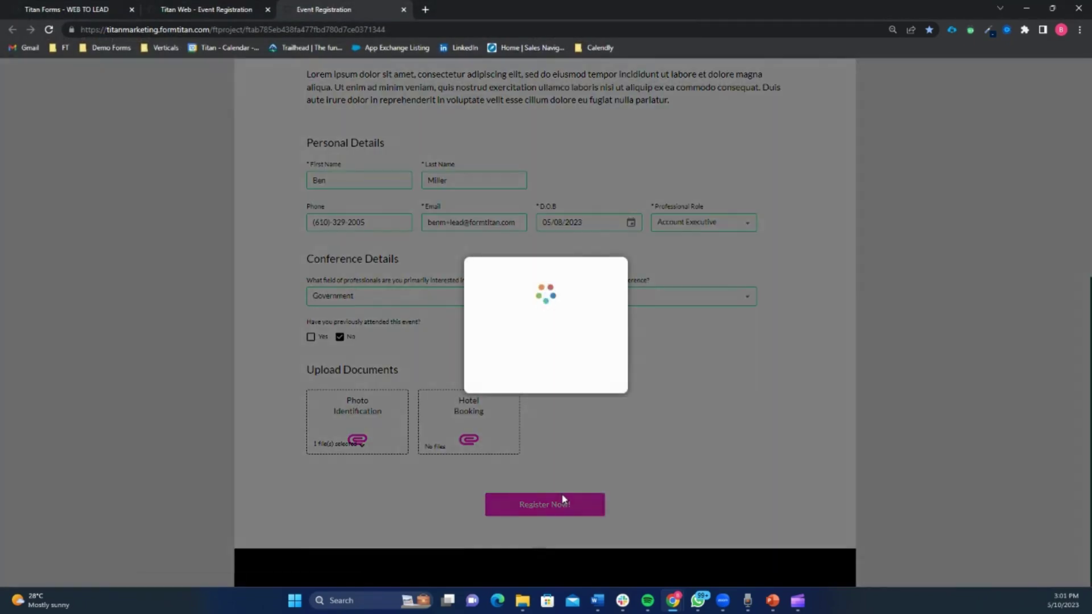
left_click(788, 165)
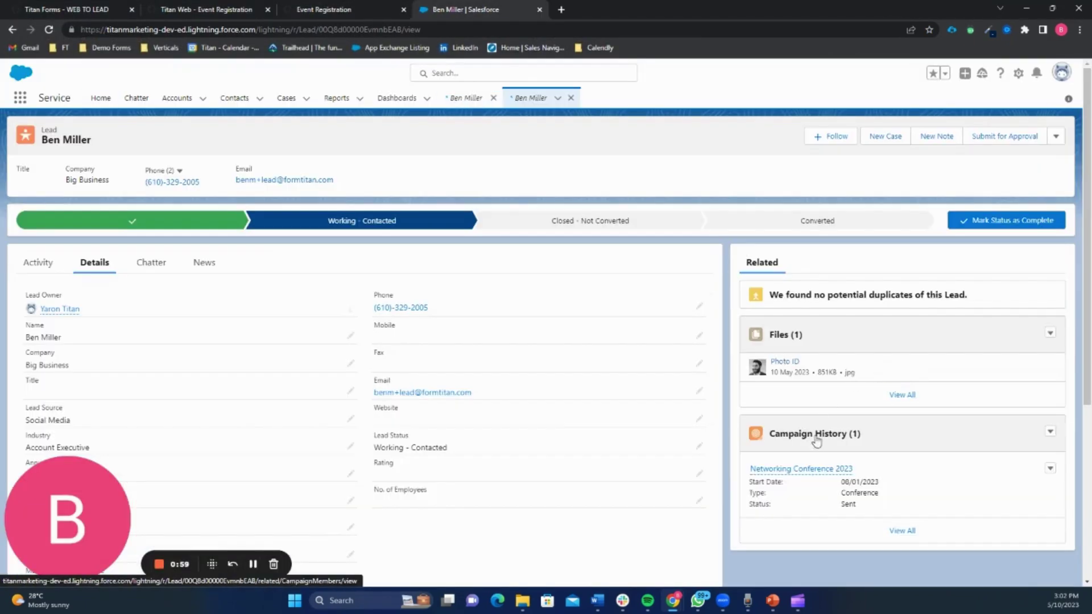
scroll(896, 376, "down", 2)
left_click(821, 357)
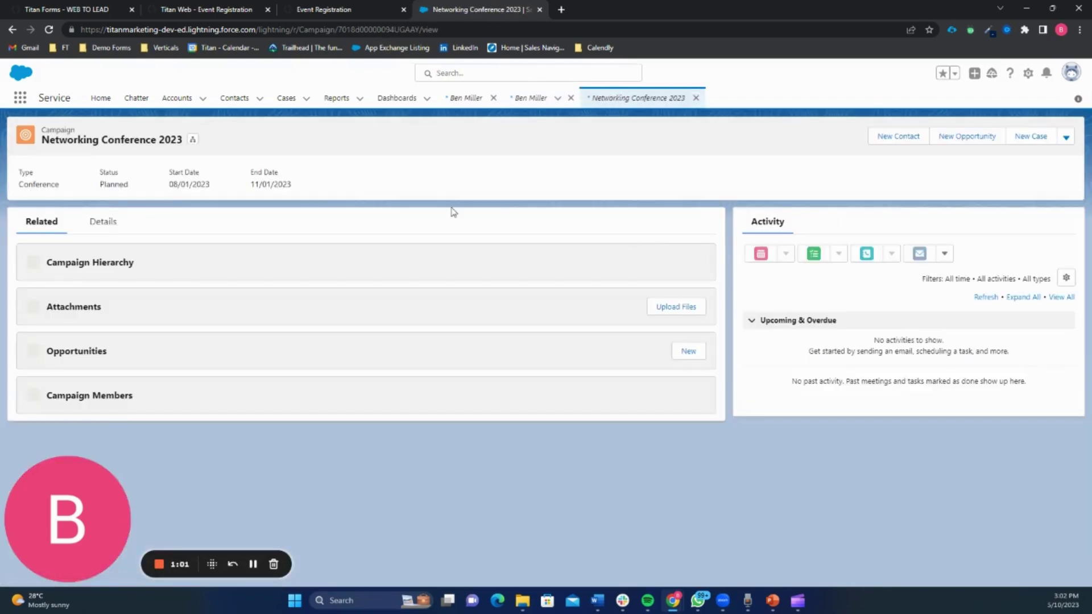
left_click(12, 30)
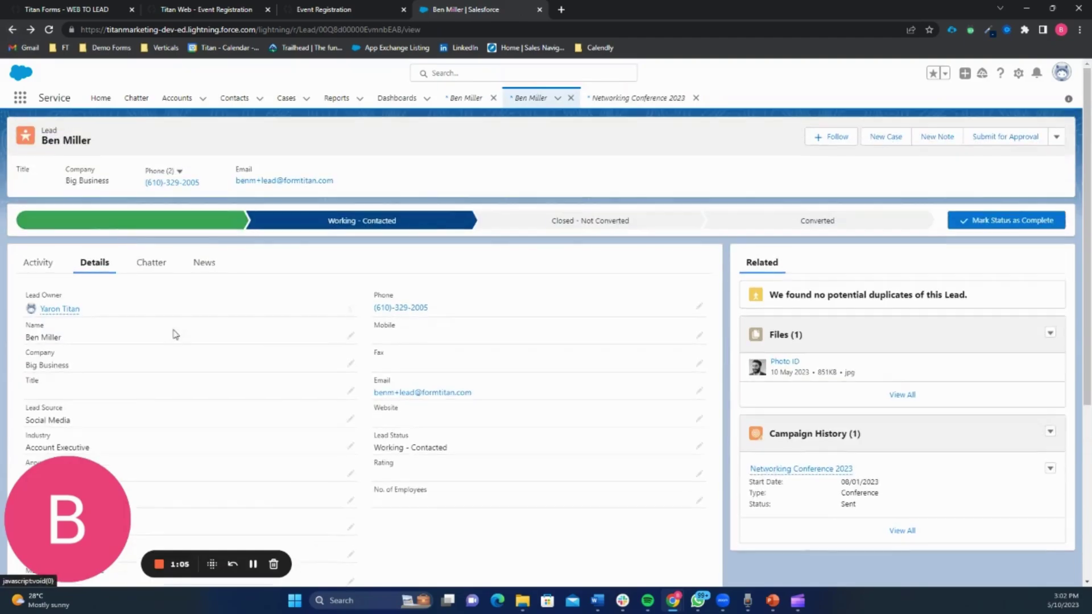